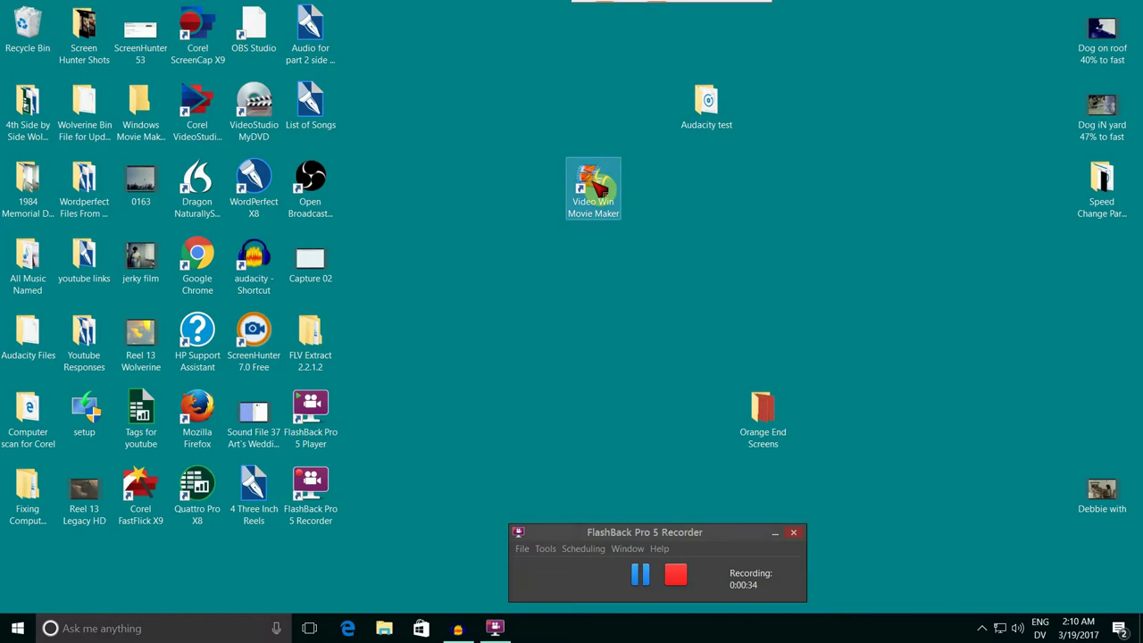
Step: Launch Windows Movie Maker from its desktop shortcut to get an empty project
double_click(592, 184)
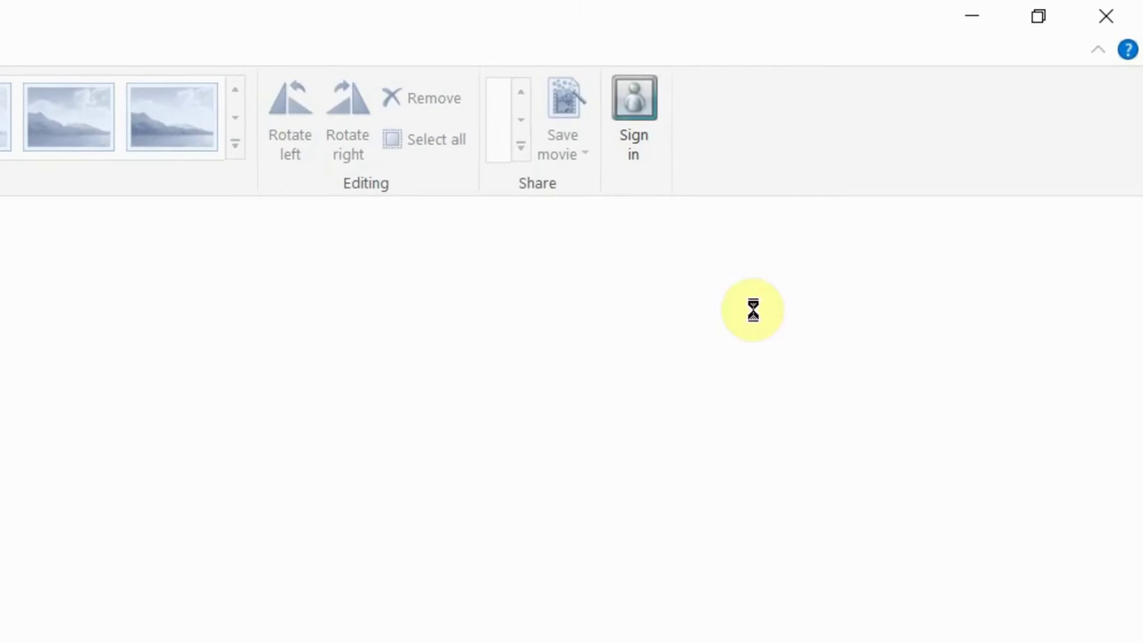
Step: Drag the Dog iN yard clip, then Dog on roof, from the desktop onto the storyboard (00:29.59 total)
click(1039, 18)
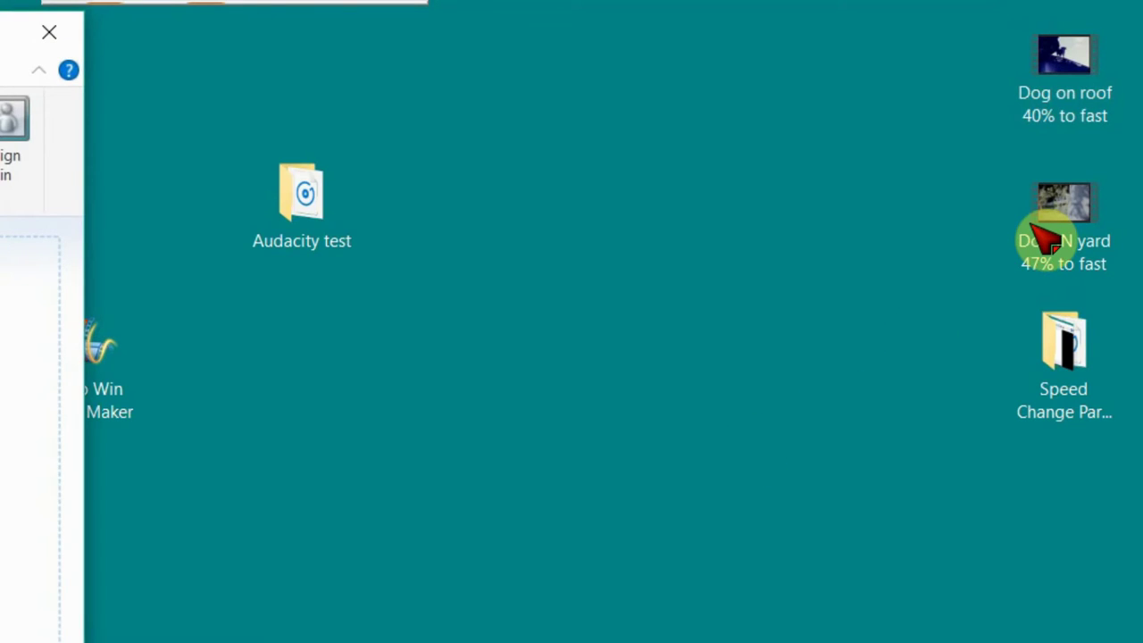
drag(1063, 223, 826, 297)
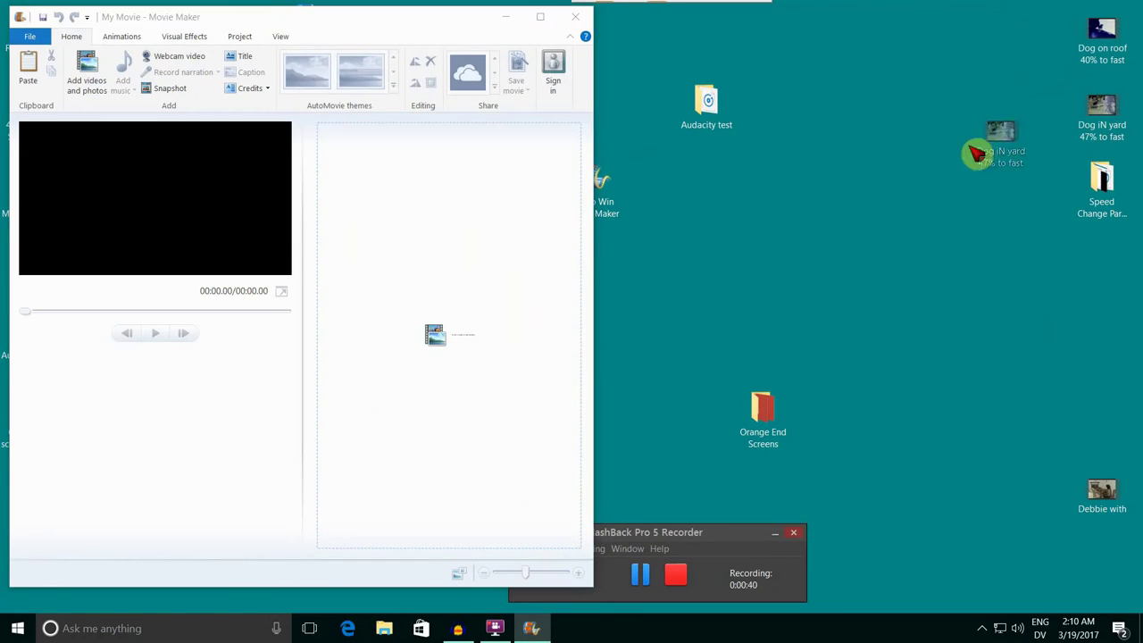
drag(978, 154, 366, 167)
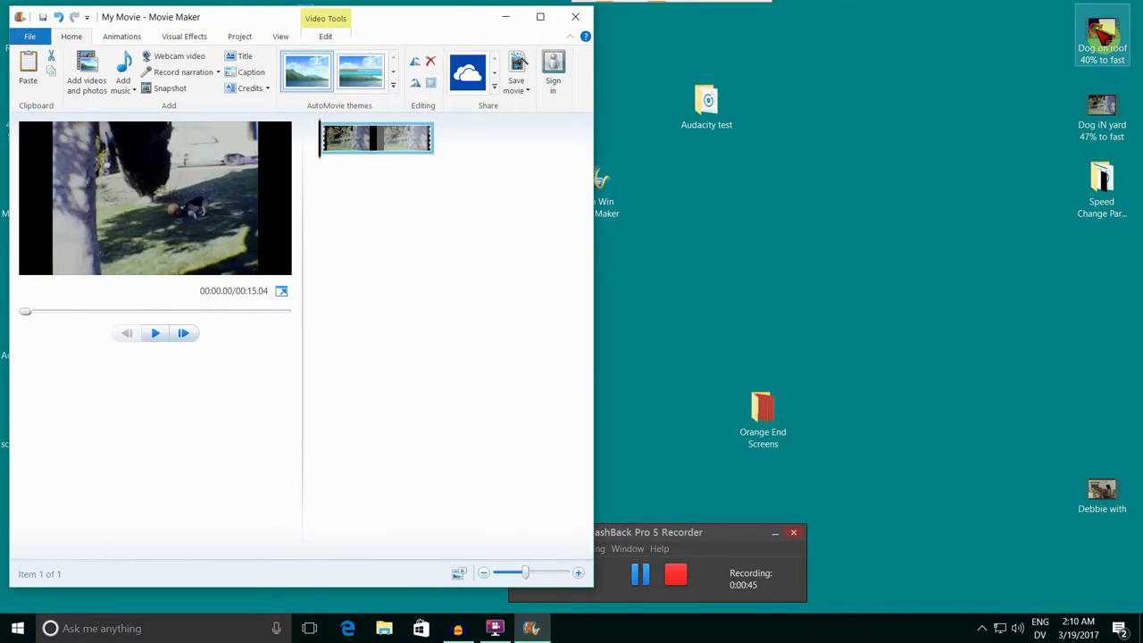
drag(1104, 34, 480, 149)
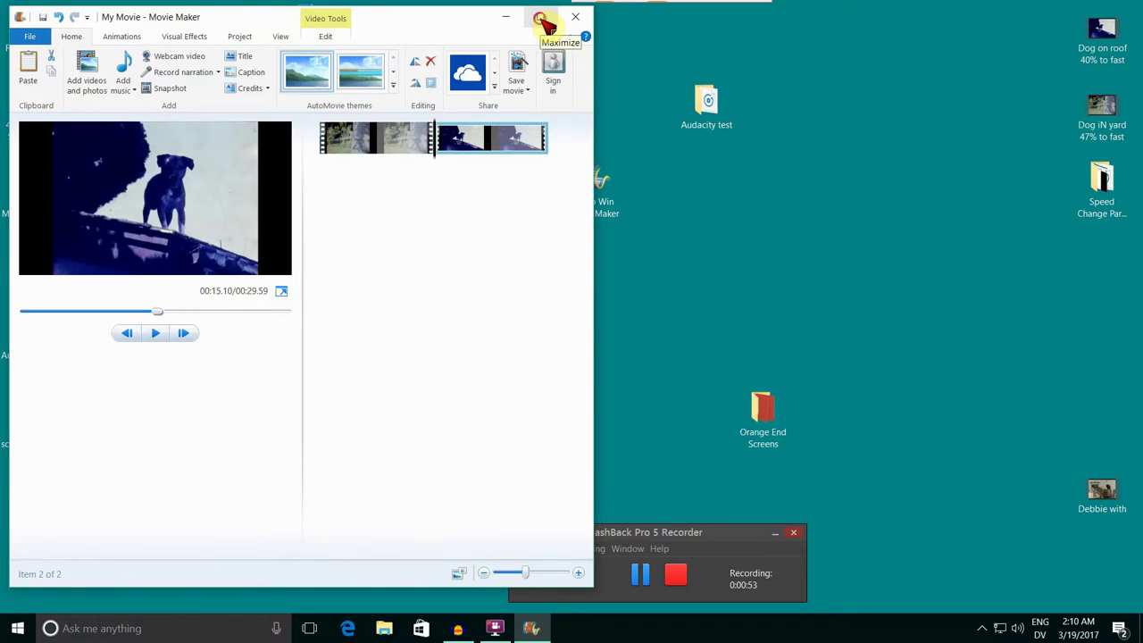
Step: Maximize the window and set the first yard clip's speed to .533, making the movie 00:42.77
click(541, 19)
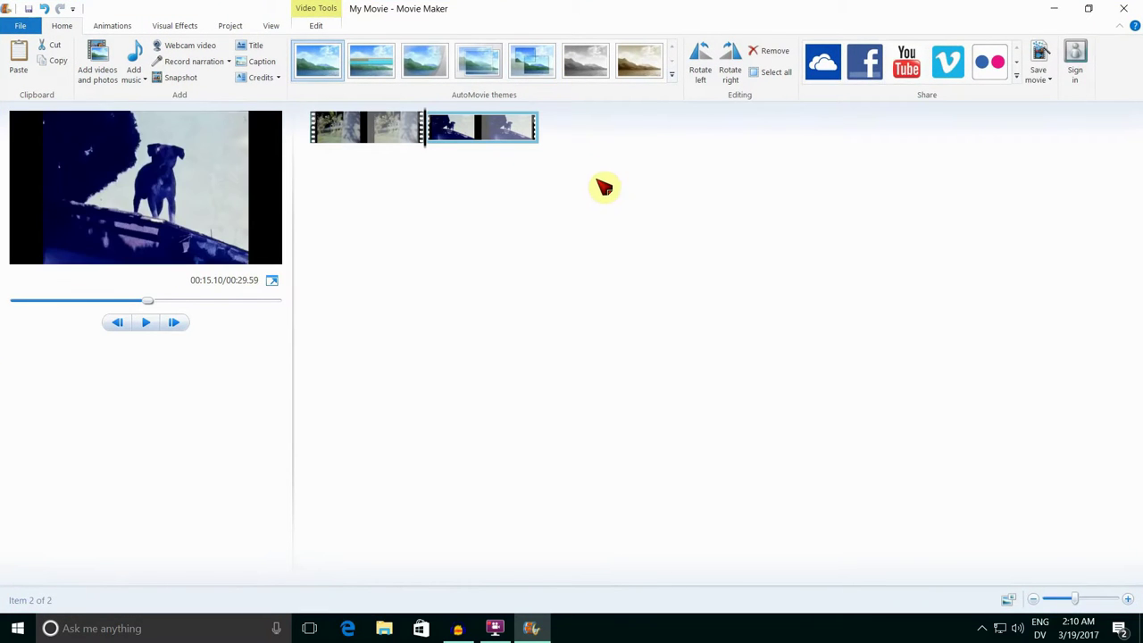
click(352, 139)
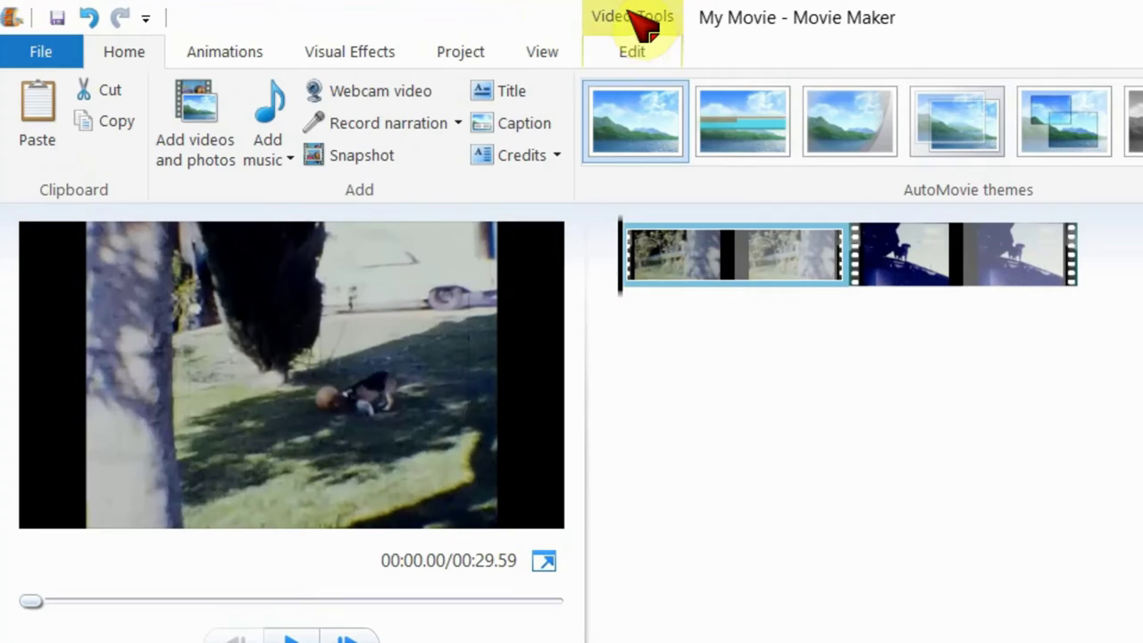
click(631, 12)
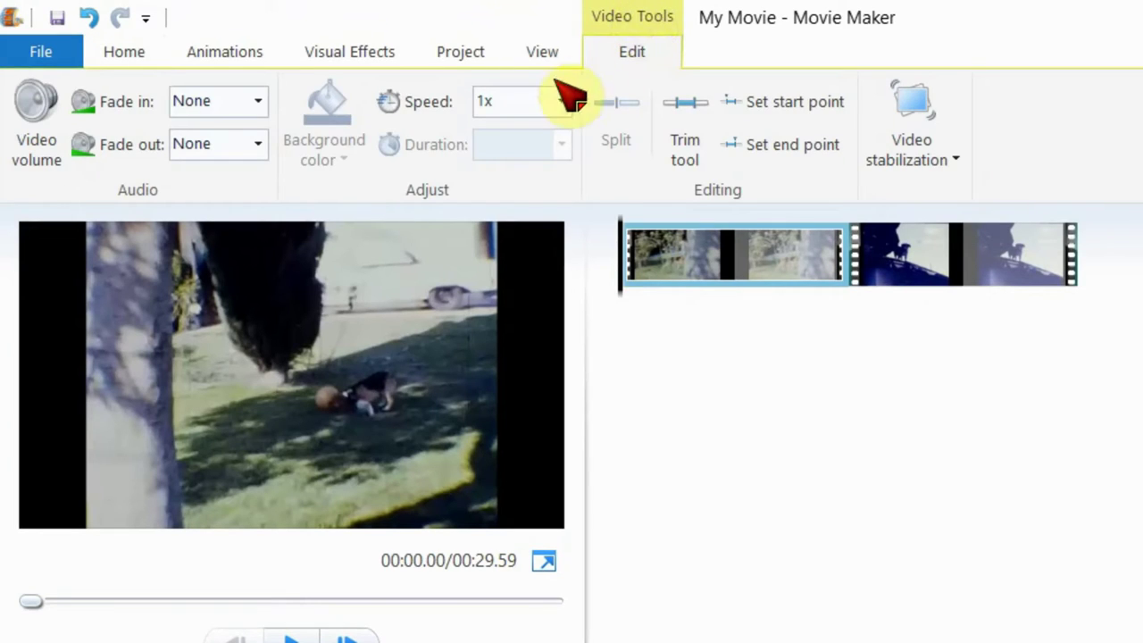
click(502, 103)
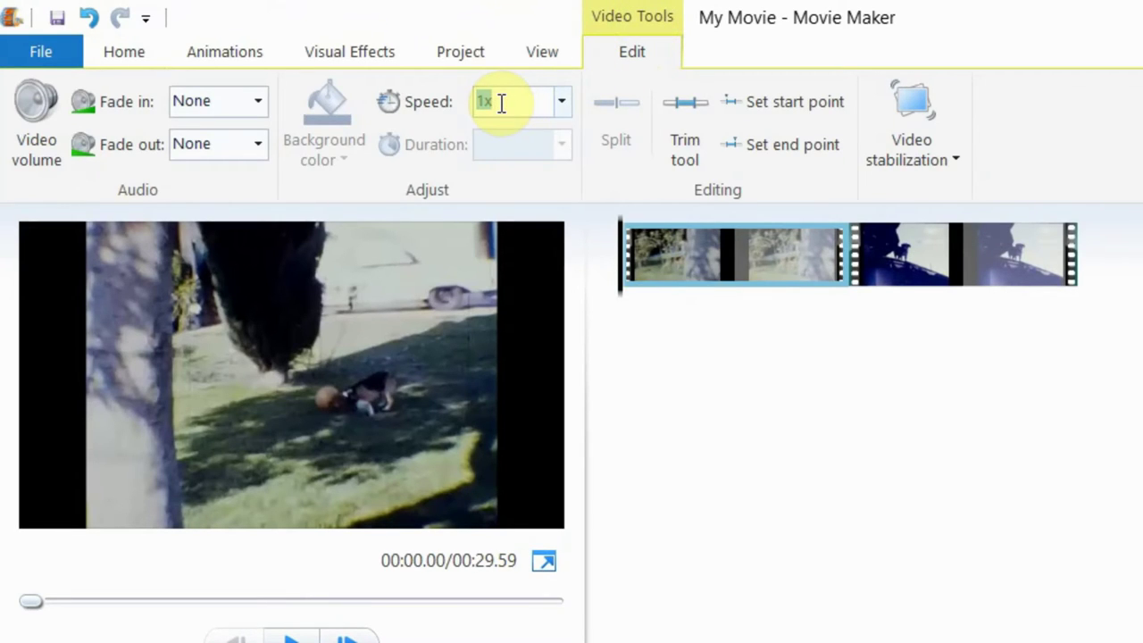
key(BackSpace)
text(.533)
key(Return)
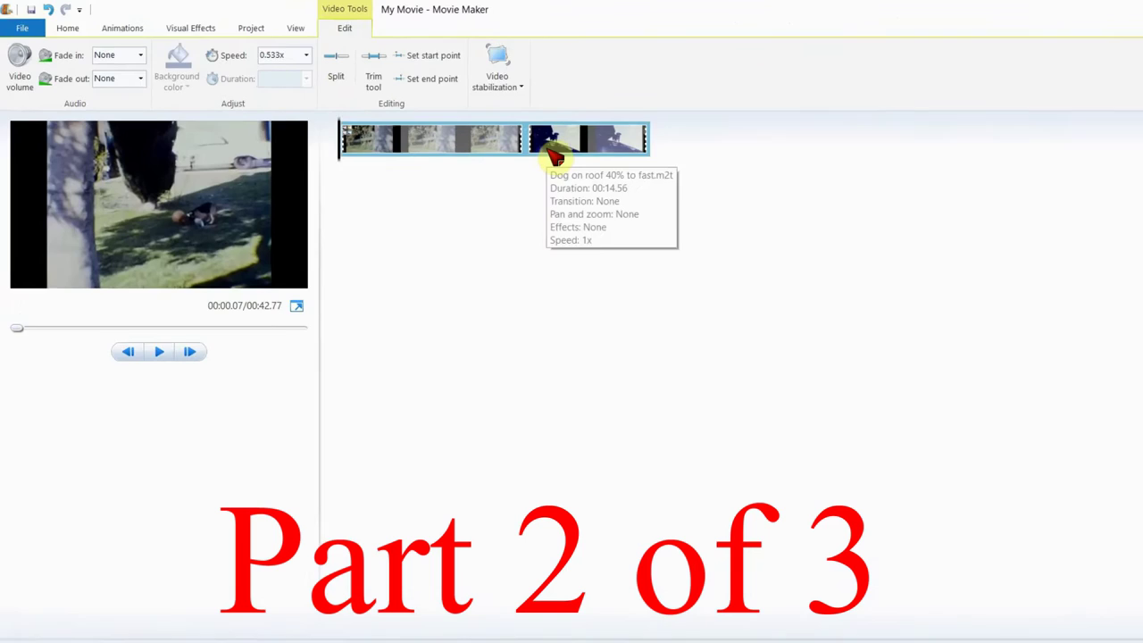
Step: Split the Dog on roof clip at 00:30.57 into a 2.32-second and a 12.24-second piece
click(514, 141)
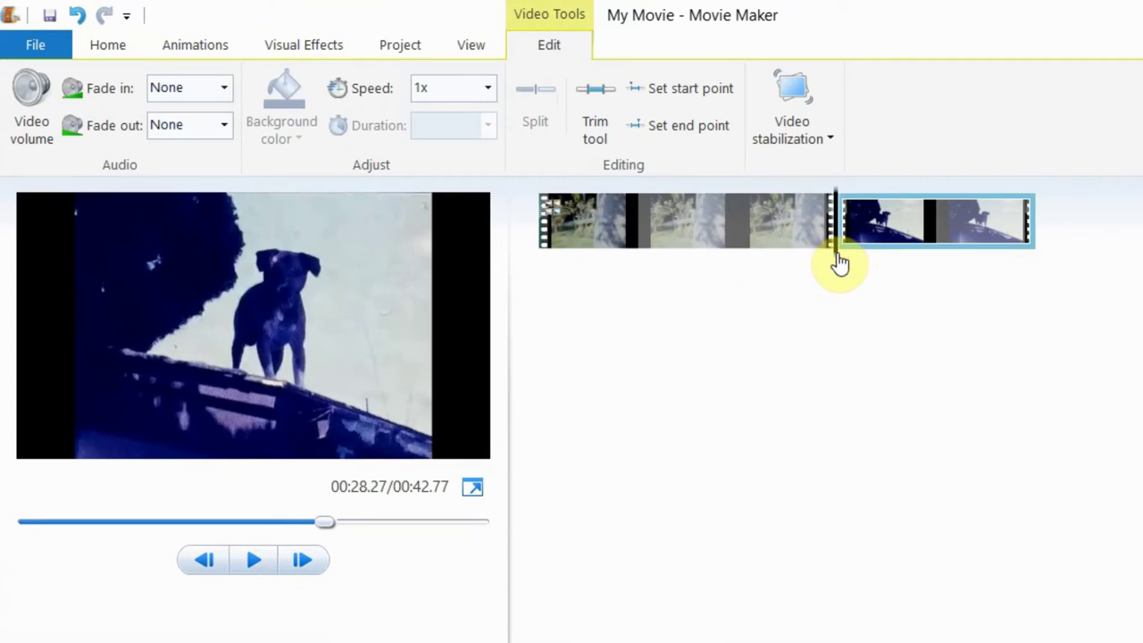
drag(838, 260, 872, 264)
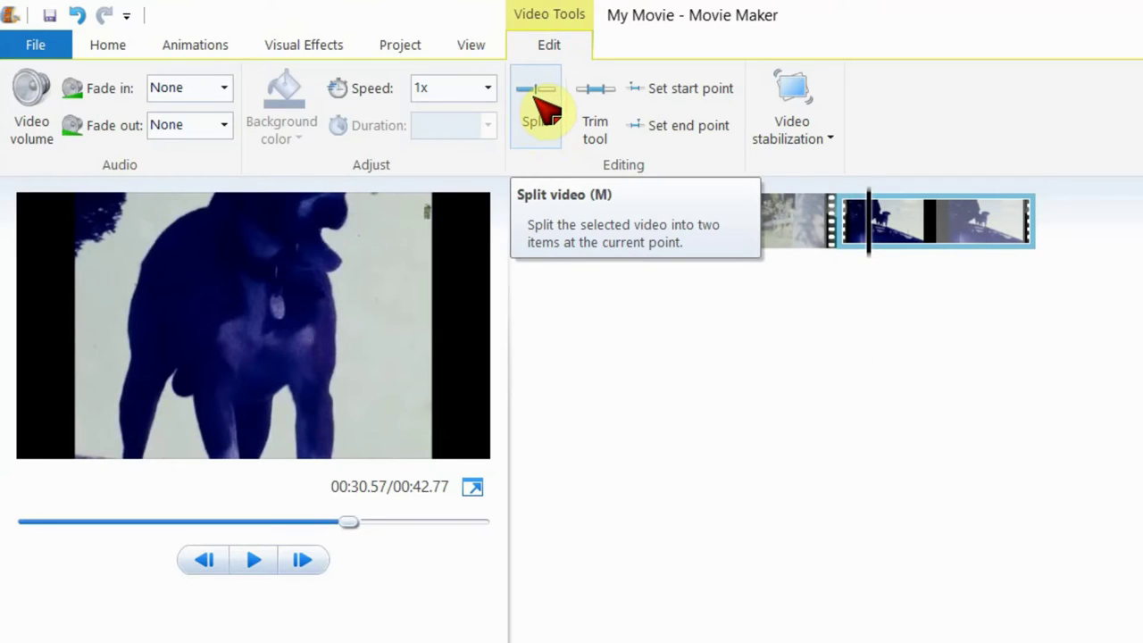
click(540, 103)
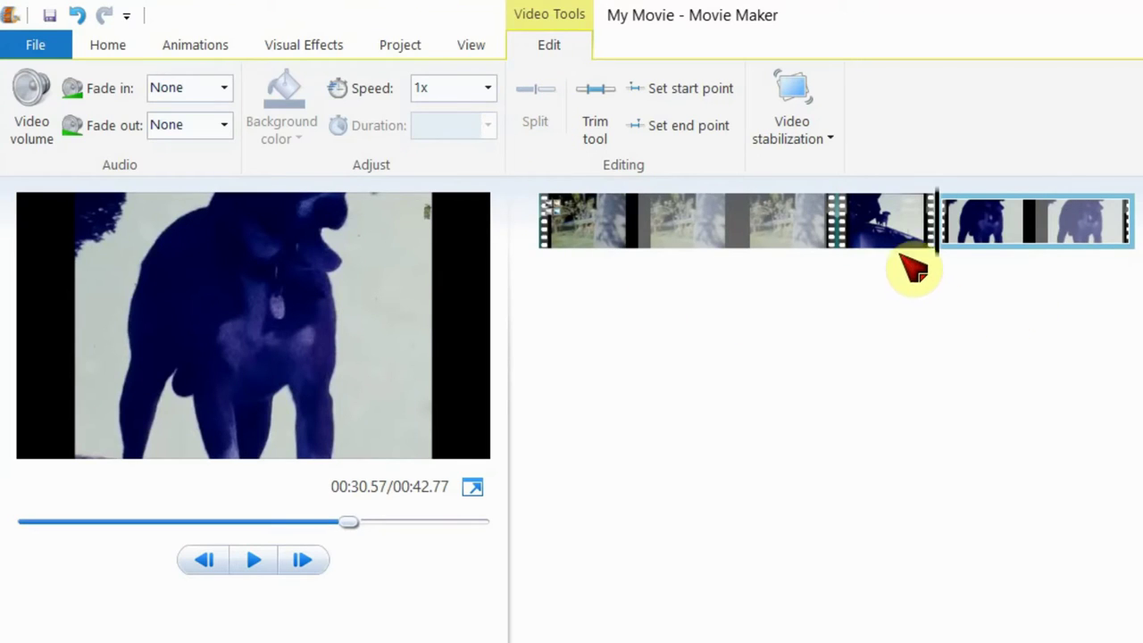
click(908, 236)
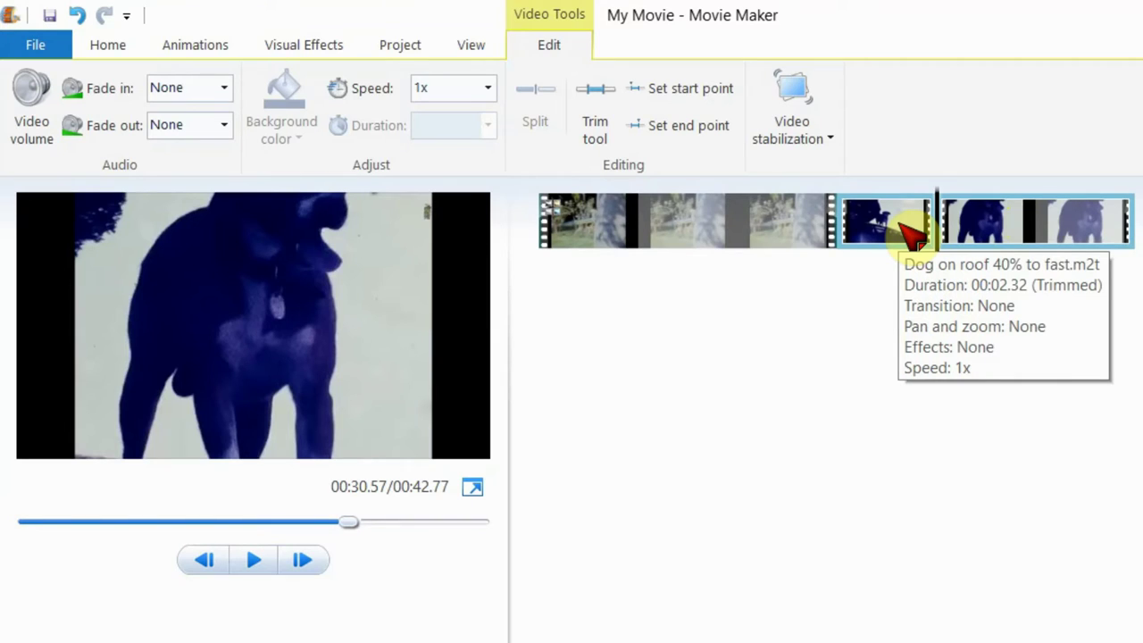
Step: Slow the short opening roof piece to 0.6x speed
click(911, 234)
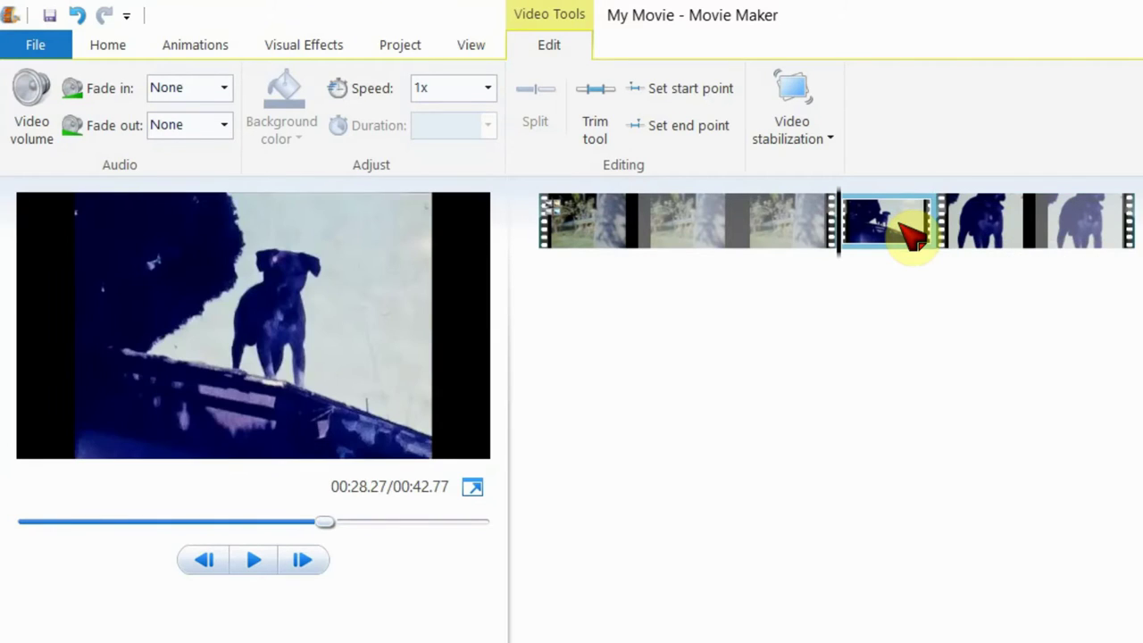
click(434, 93)
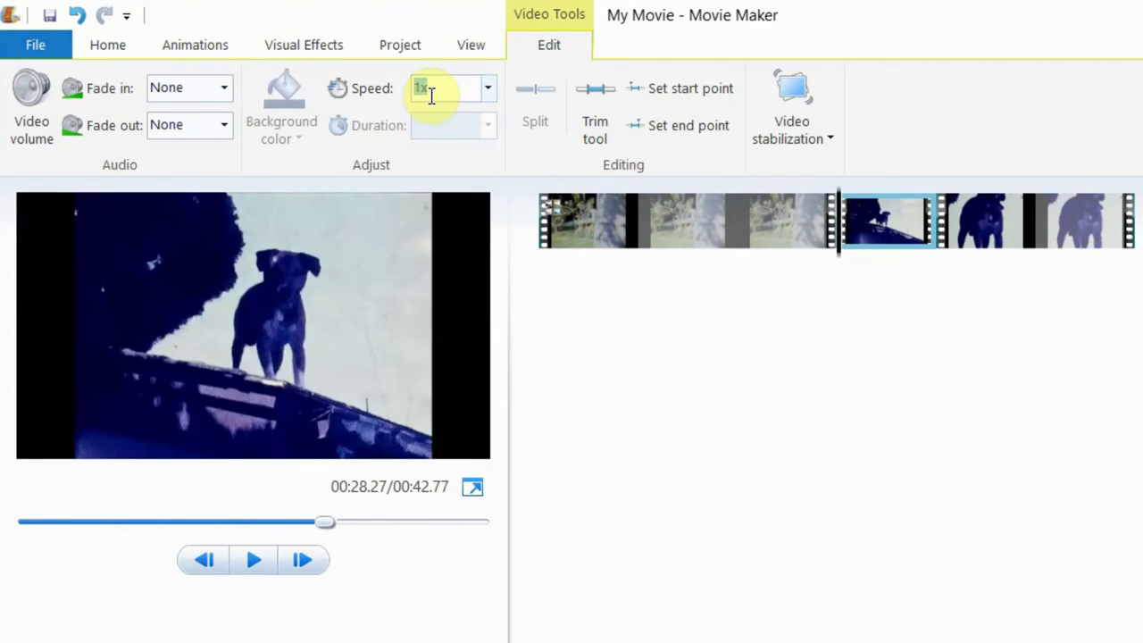
key(BackSpace)
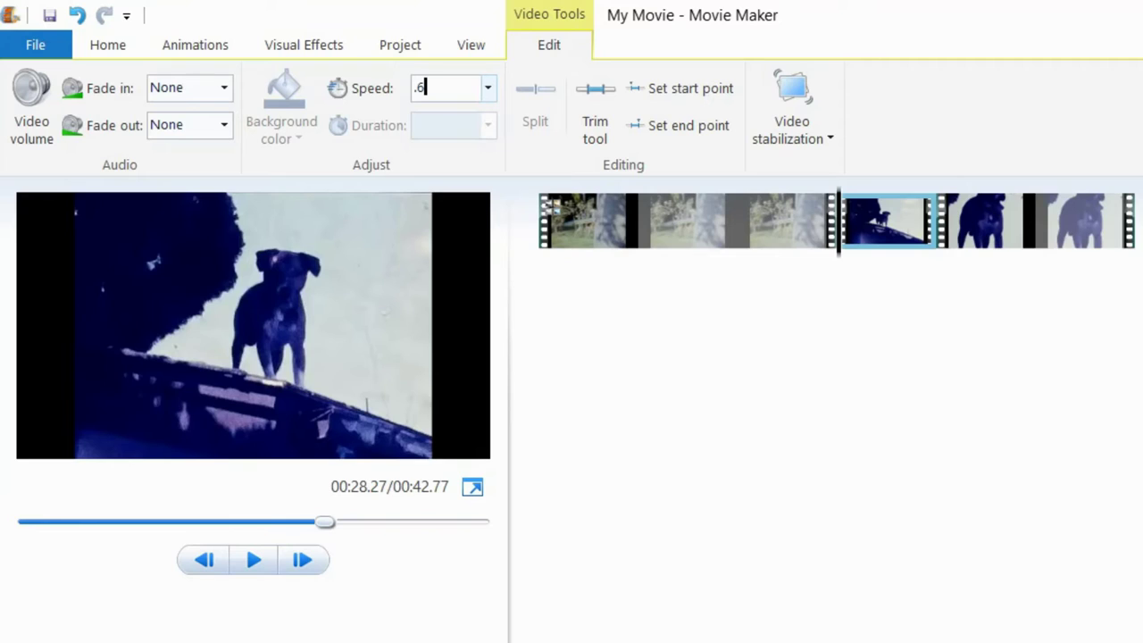
key(Return)
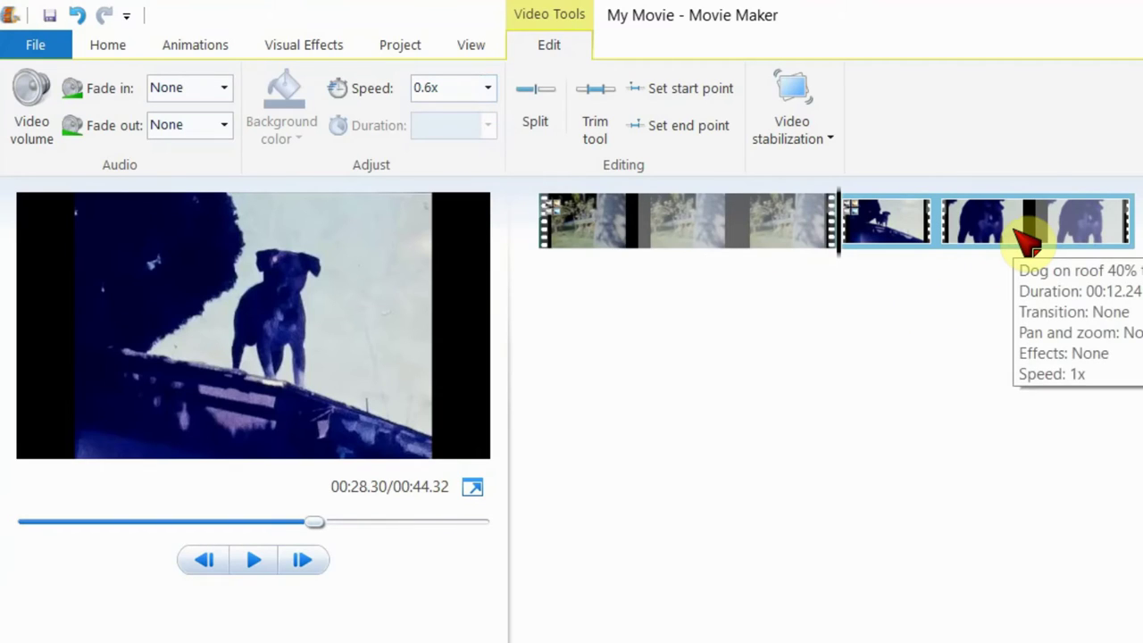
Step: Speed the final roof piece up to 3x, bringing the movie to 00:36.16
click(1027, 239)
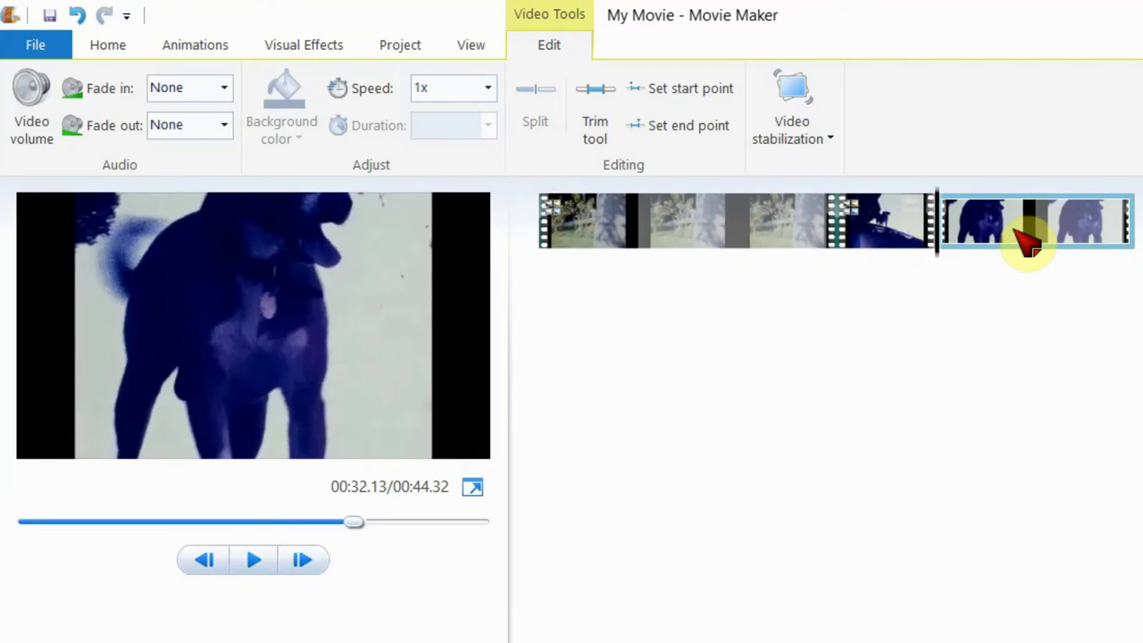
click(440, 89)
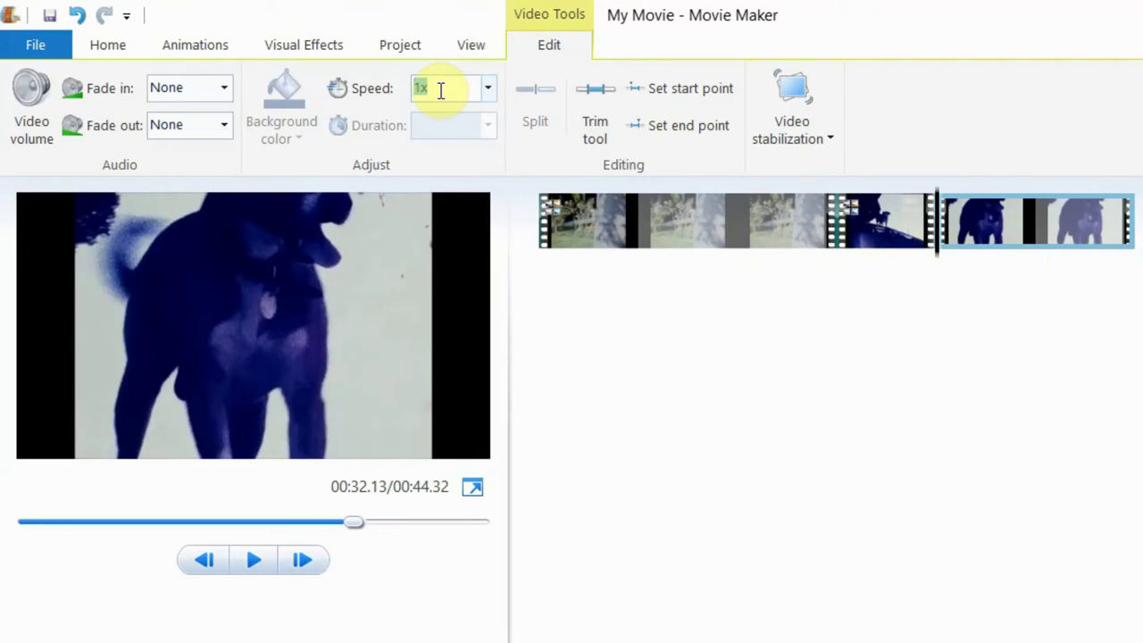
text(32)
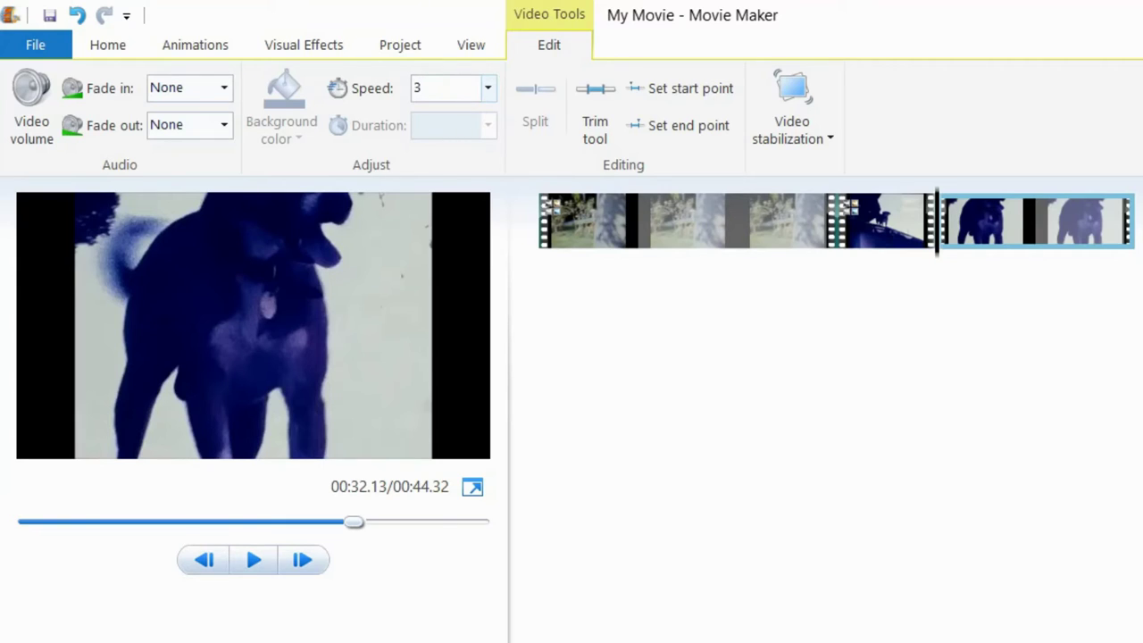
key(Return)
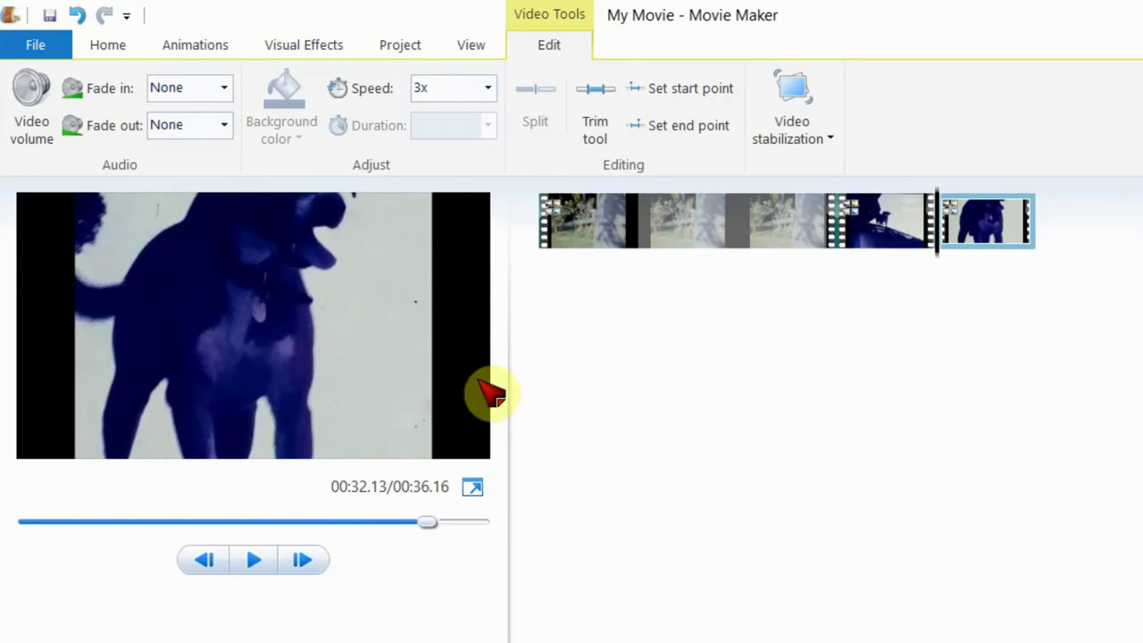
Step: Preview the retimed movie, then replay from the first clip and pause around 00:02.57
drag(423, 530, 386, 533)
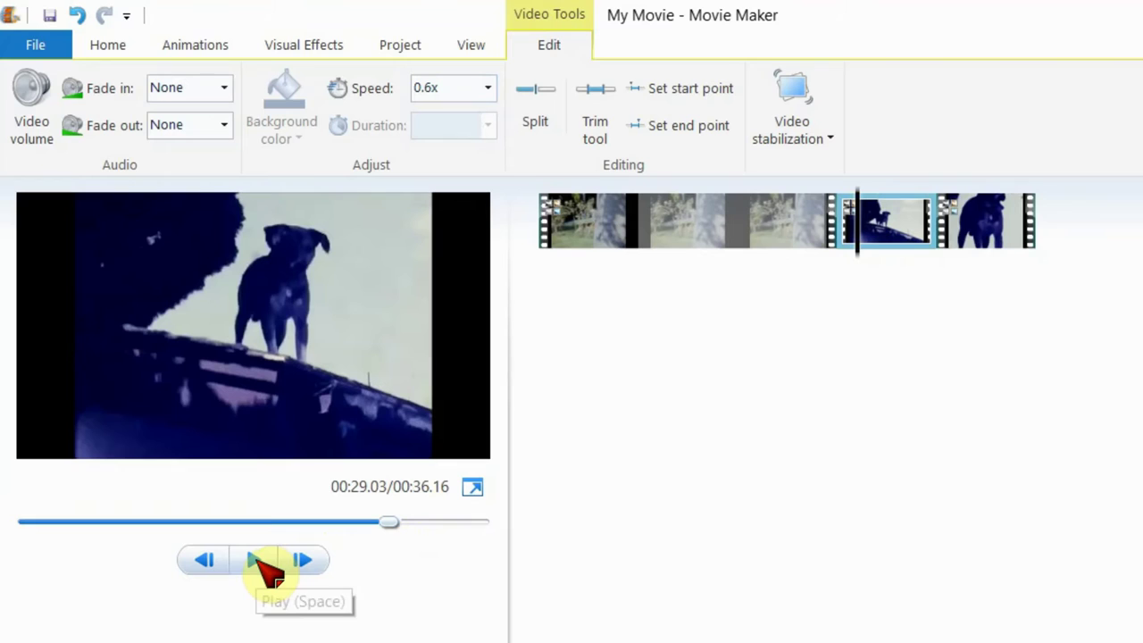
click(263, 570)
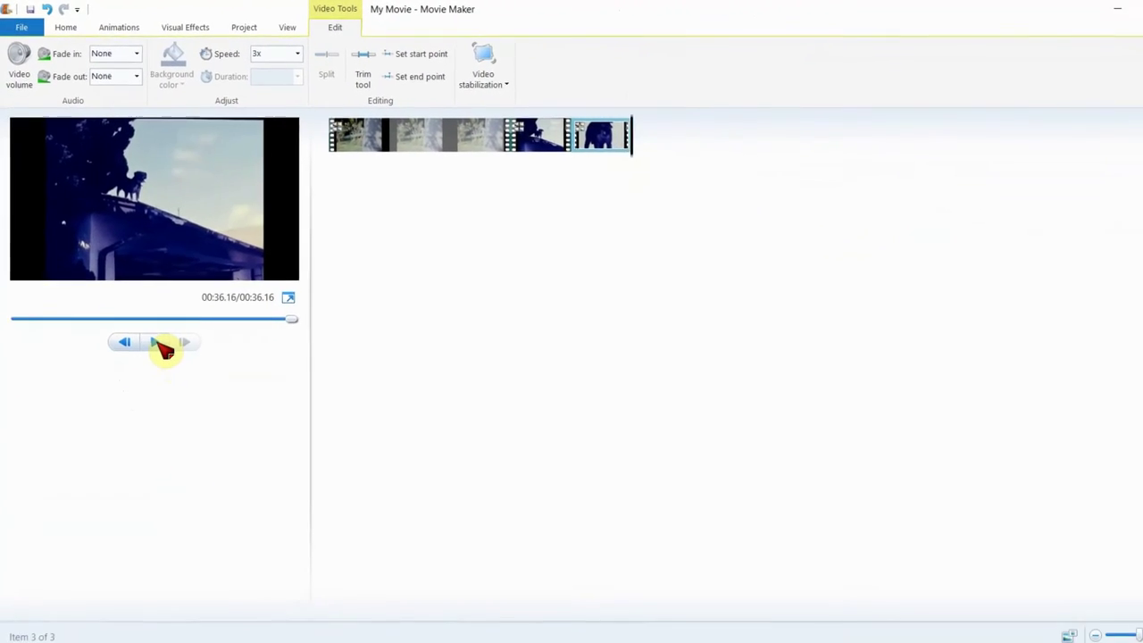
click(148, 324)
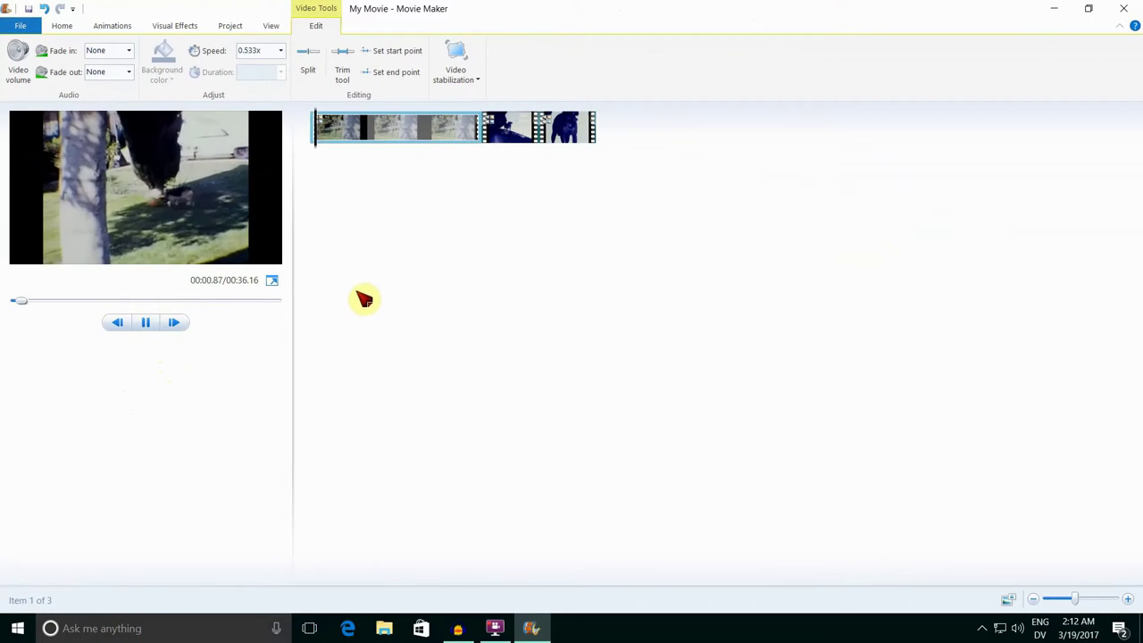
click(146, 323)
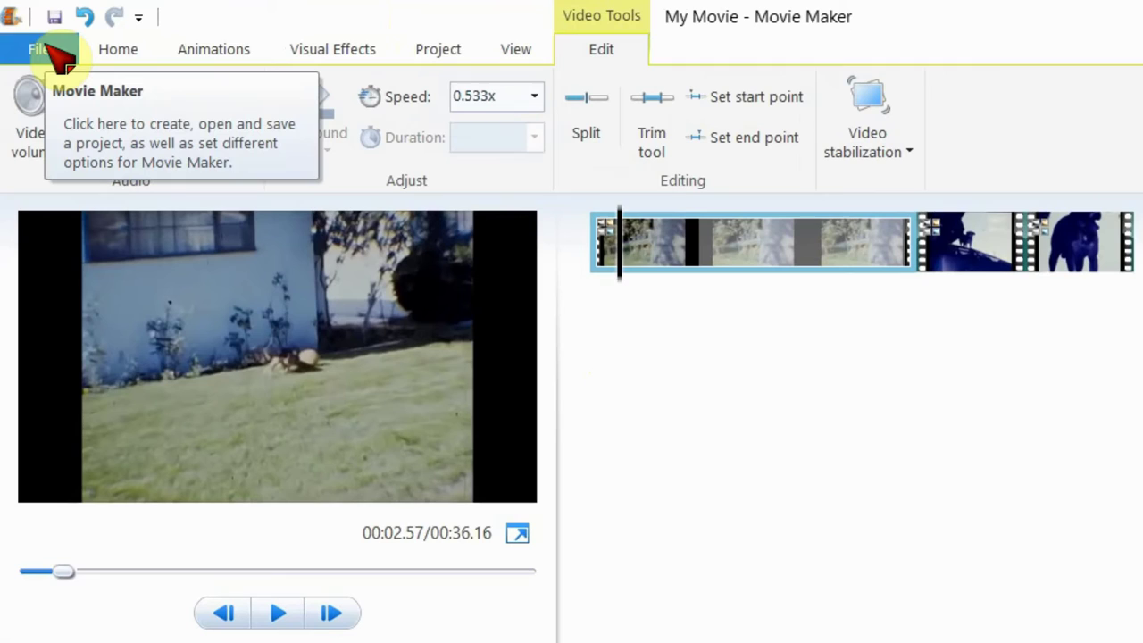
Step: Save the project as 'Dog n yard project' on the Desktop, replacing the name My Movie
click(45, 49)
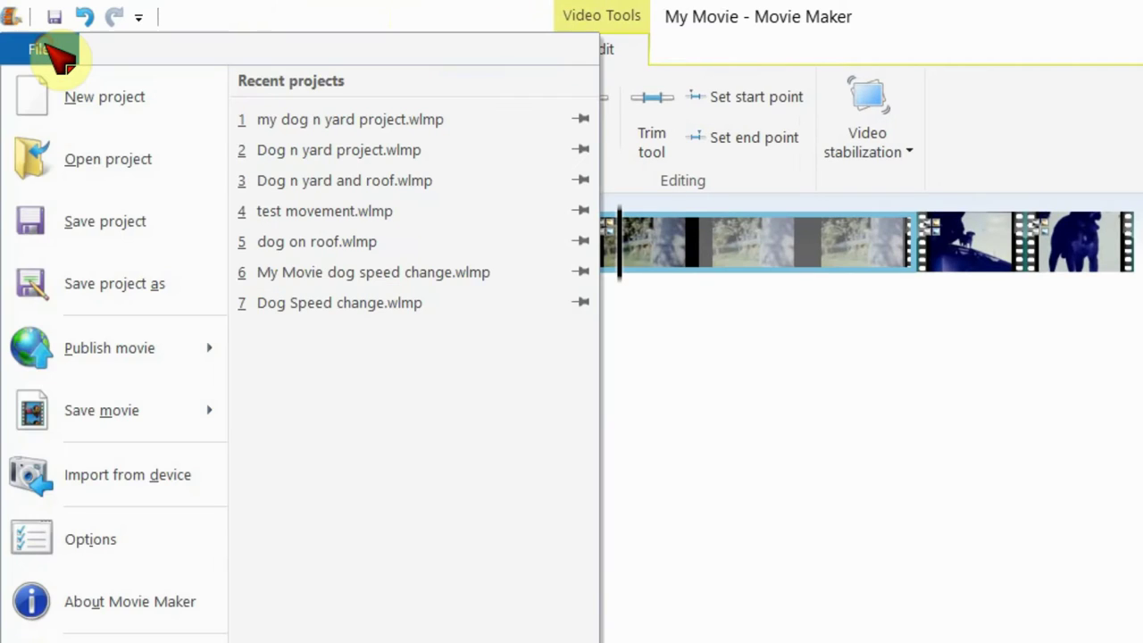
click(112, 291)
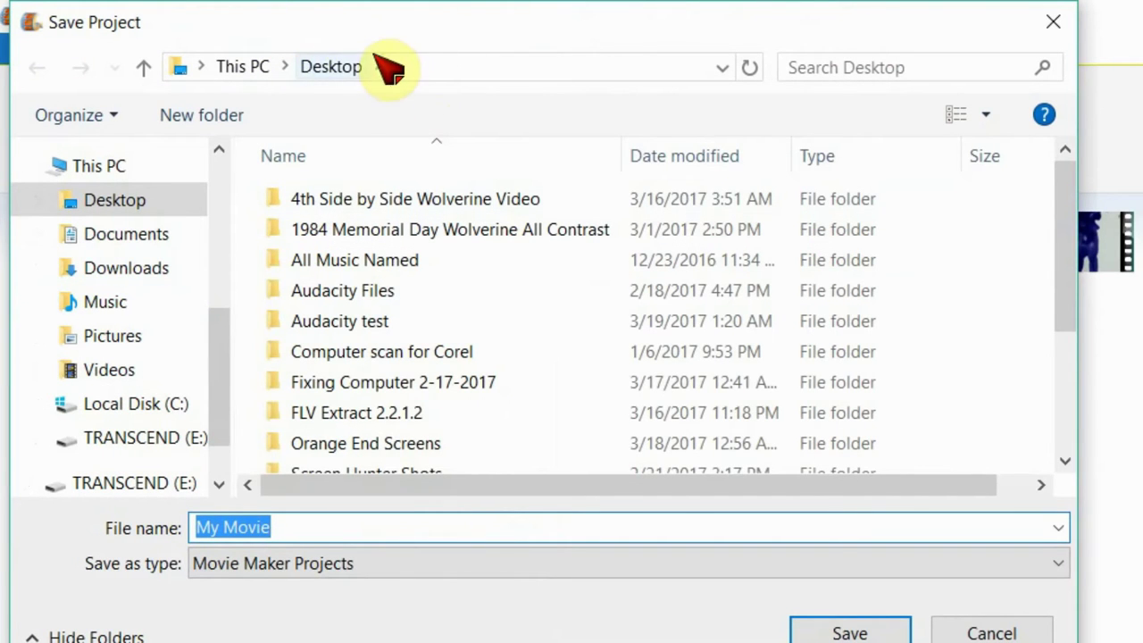
click(288, 530)
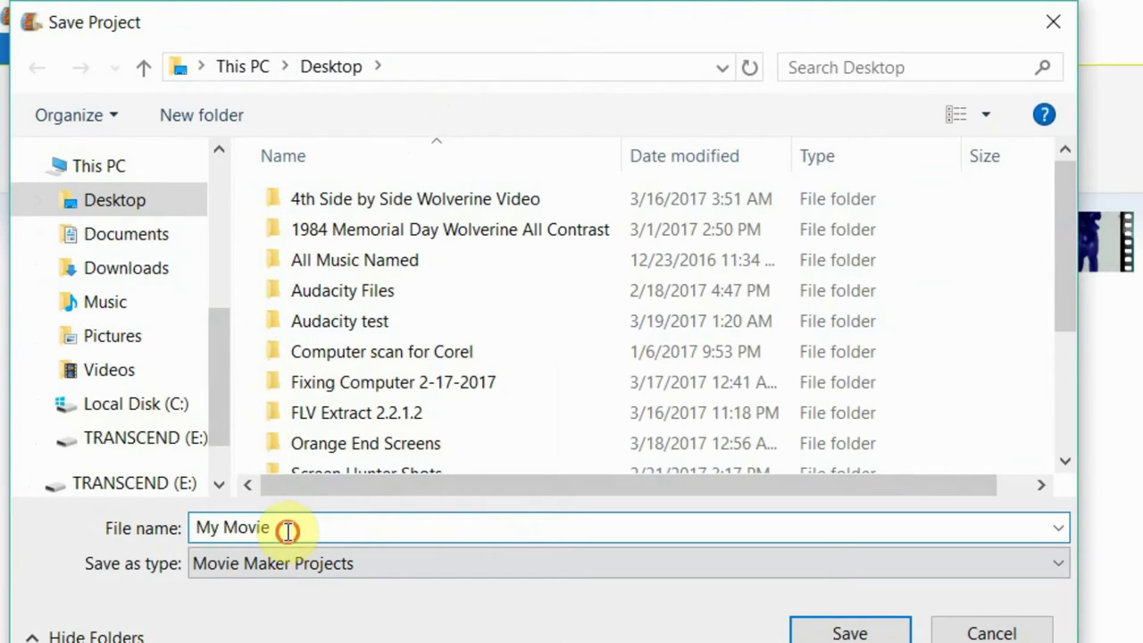
drag(288, 531, 181, 528)
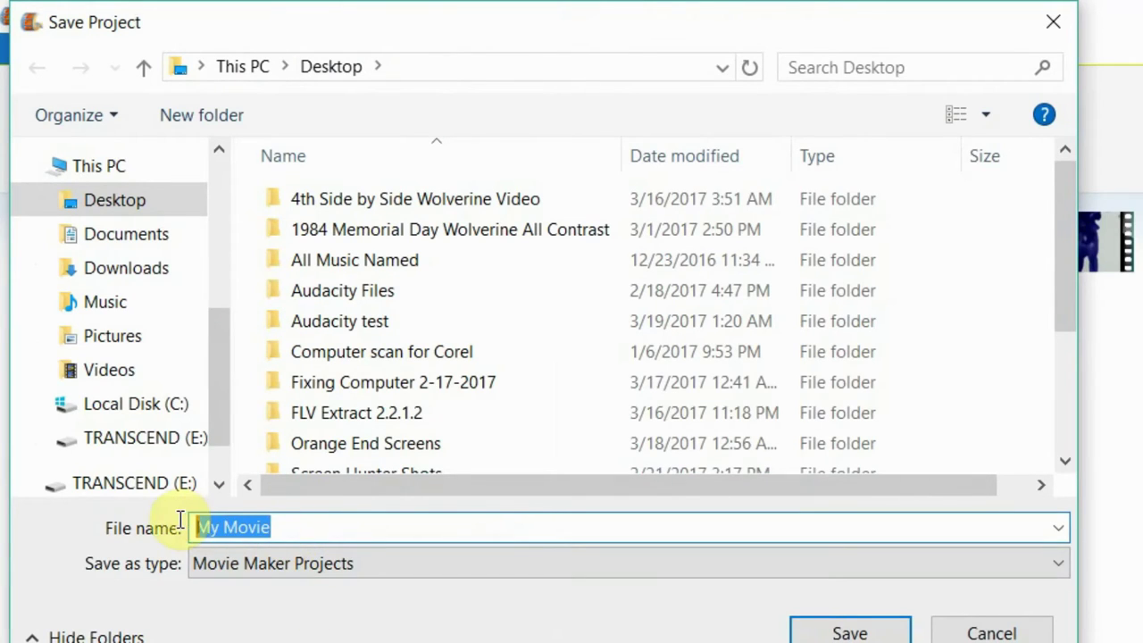
text(Dog n yard project)
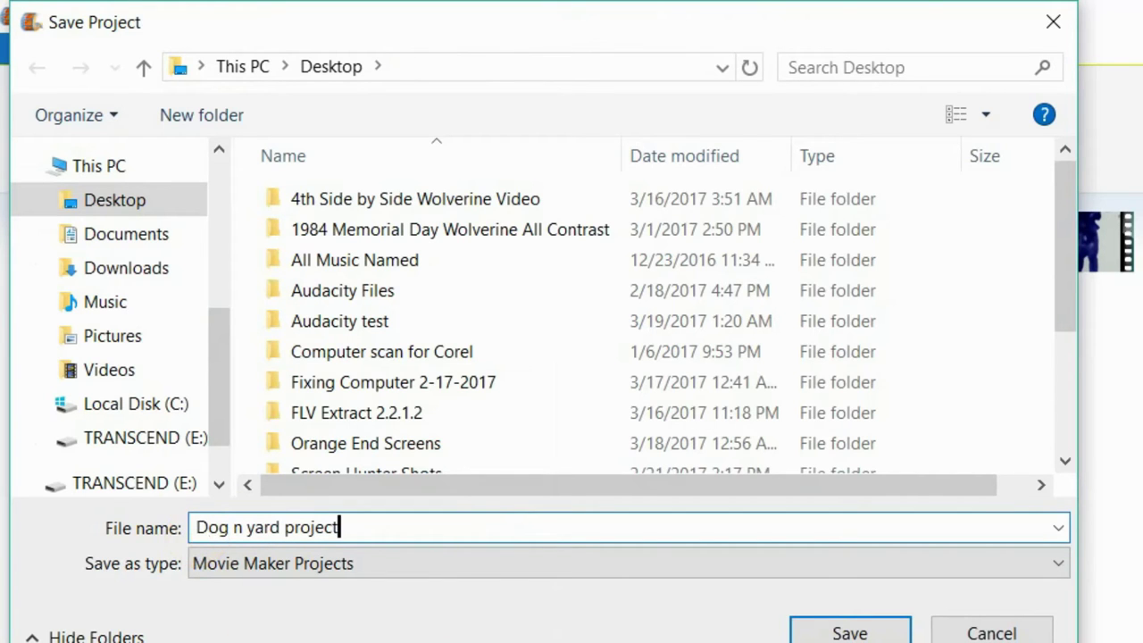
click(848, 630)
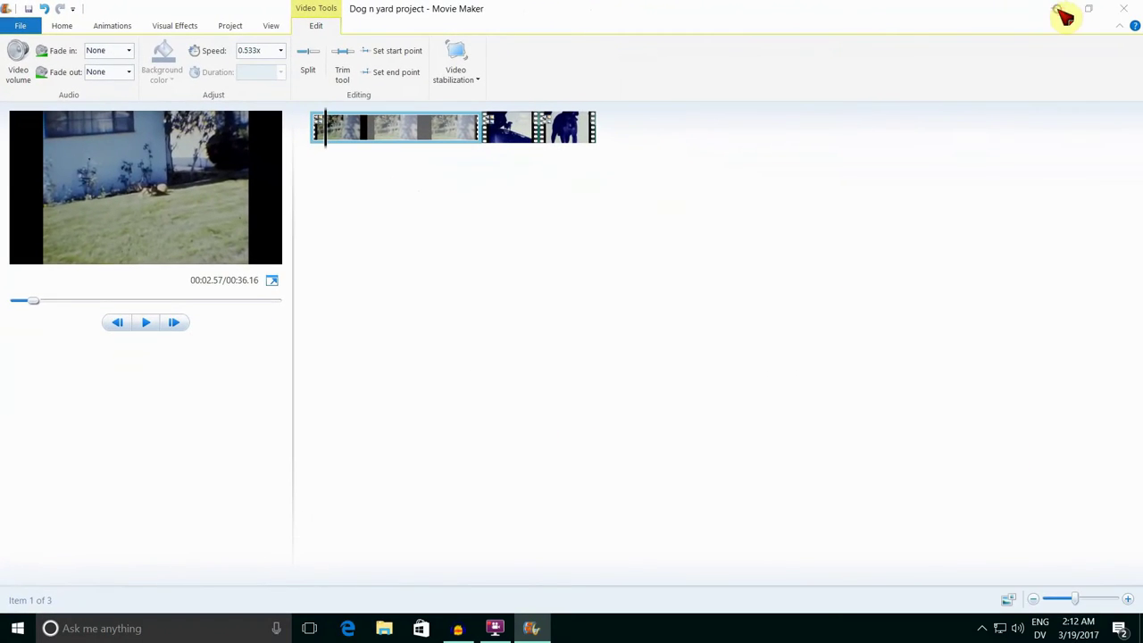
Step: Minimize Movie Maker and drag the Dog n yard project icon to the middle of the desktop
click(1059, 11)
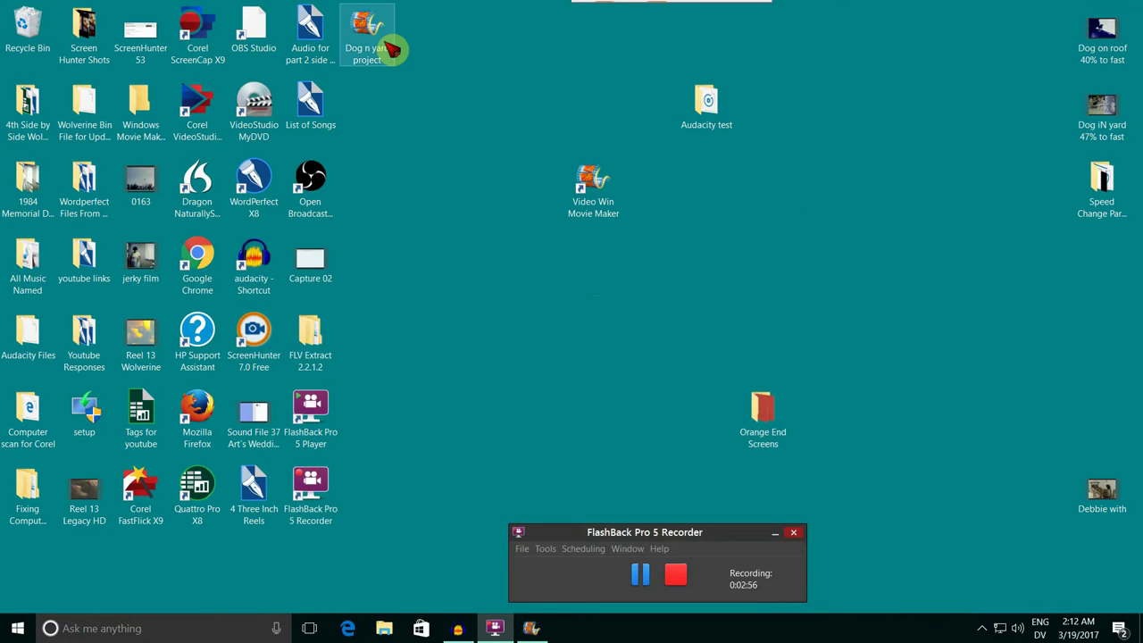
drag(369, 30, 555, 358)
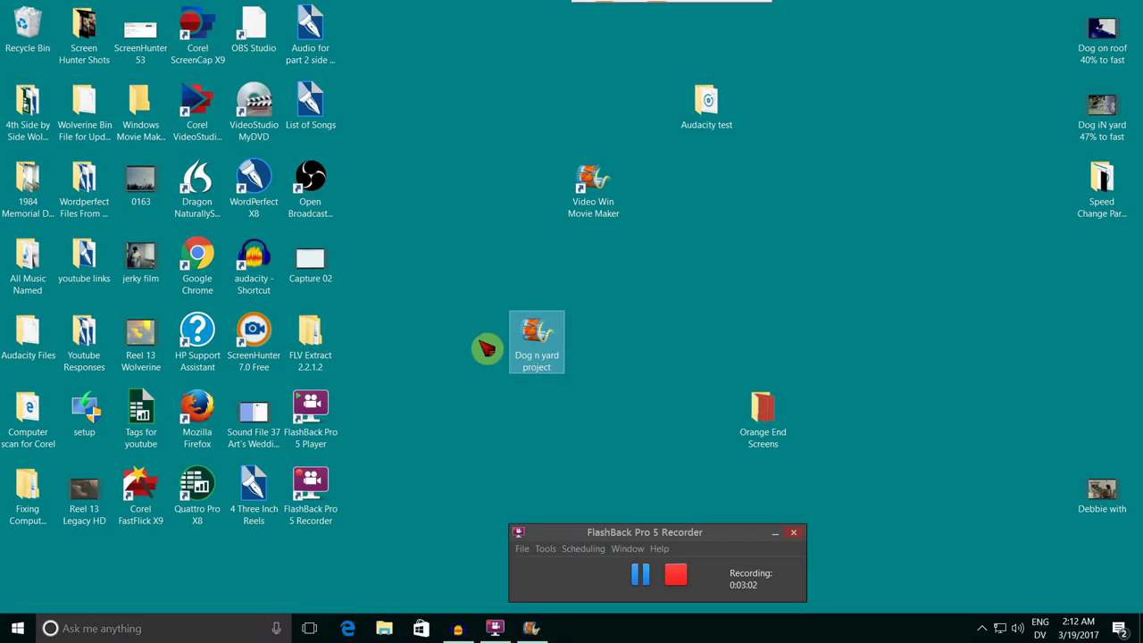
Step: Save the movie for high-definition display as 'Dog n yard' on the Desktop and close the completion message
click(534, 630)
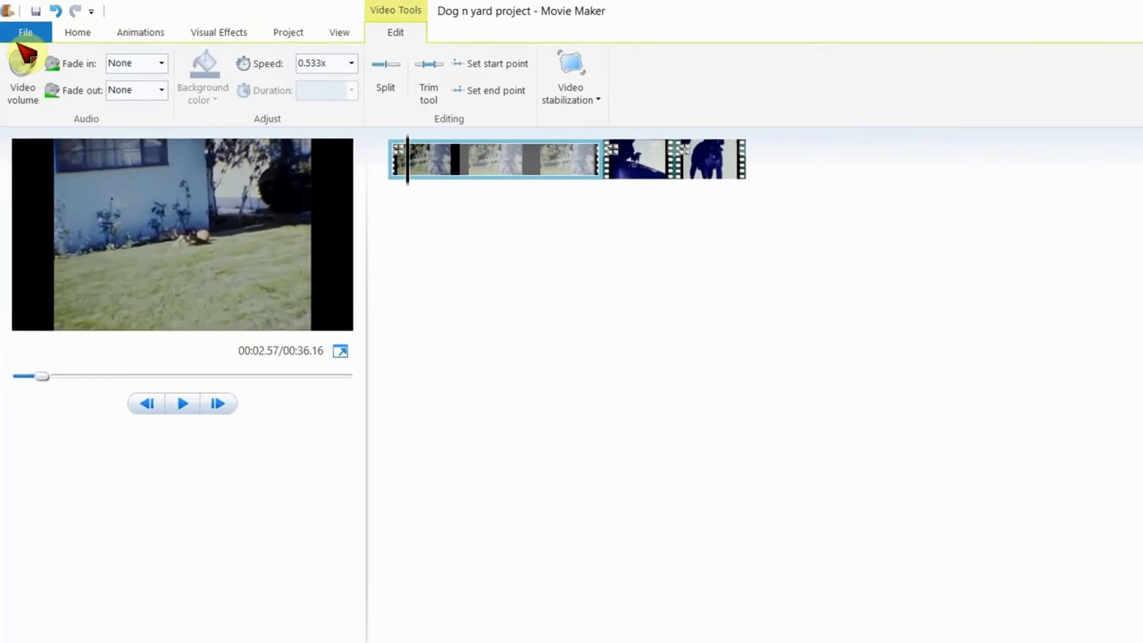
click(32, 41)
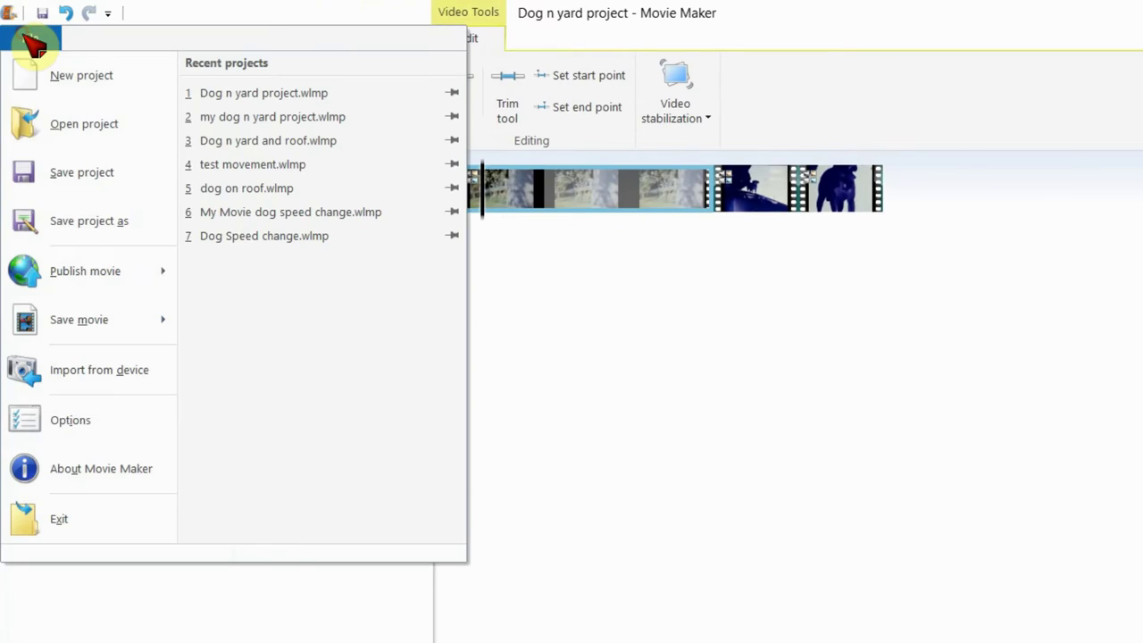
mouse_move(96, 327)
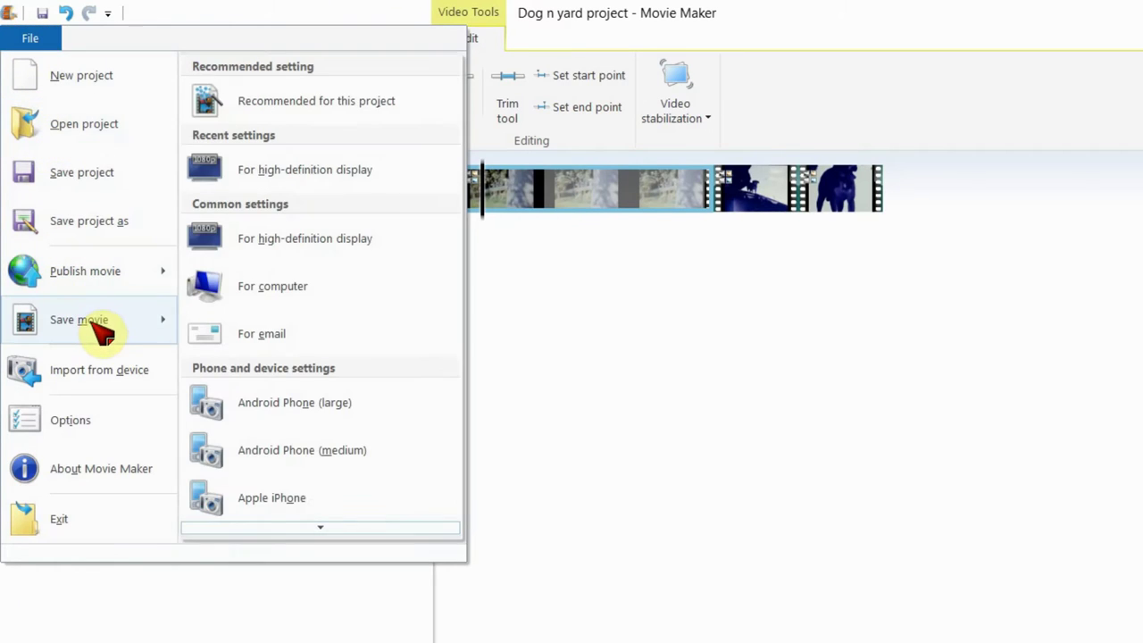
click(283, 243)
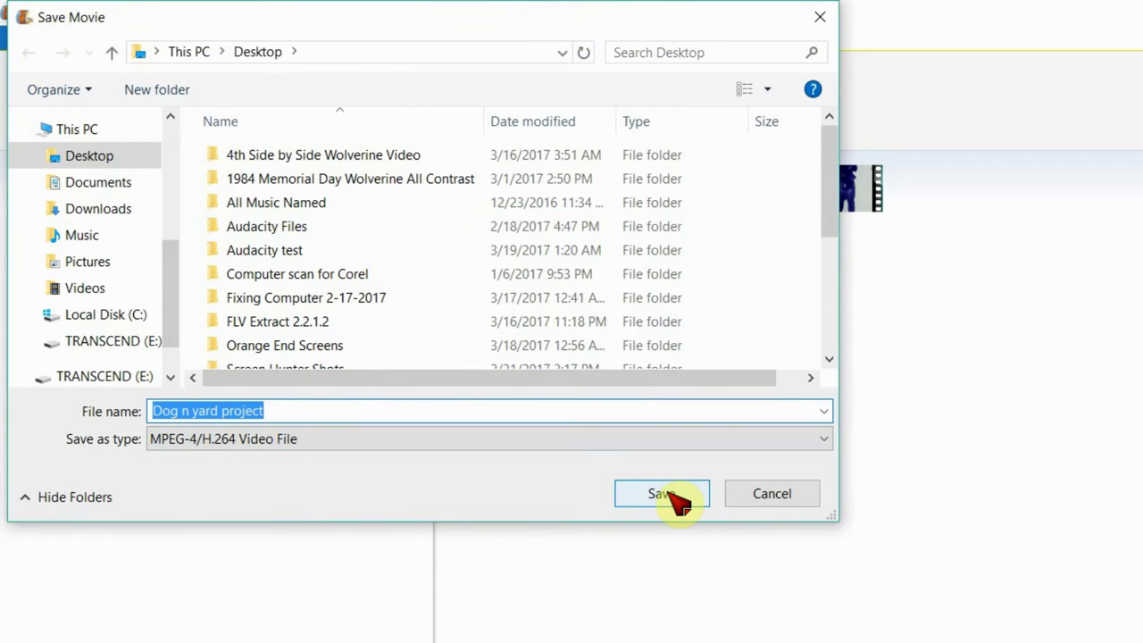
click(279, 409)
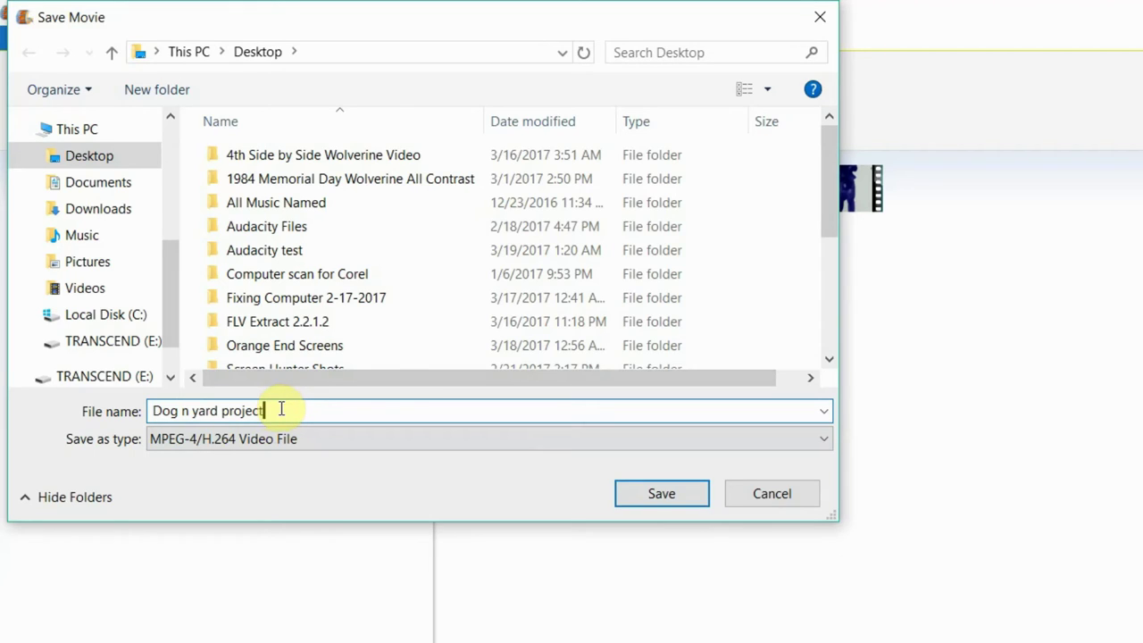
key(BackSpace)
key(BackSpace)
key(BackSpace)
key(BackSpace)
key(BackSpace)
key(BackSpace)
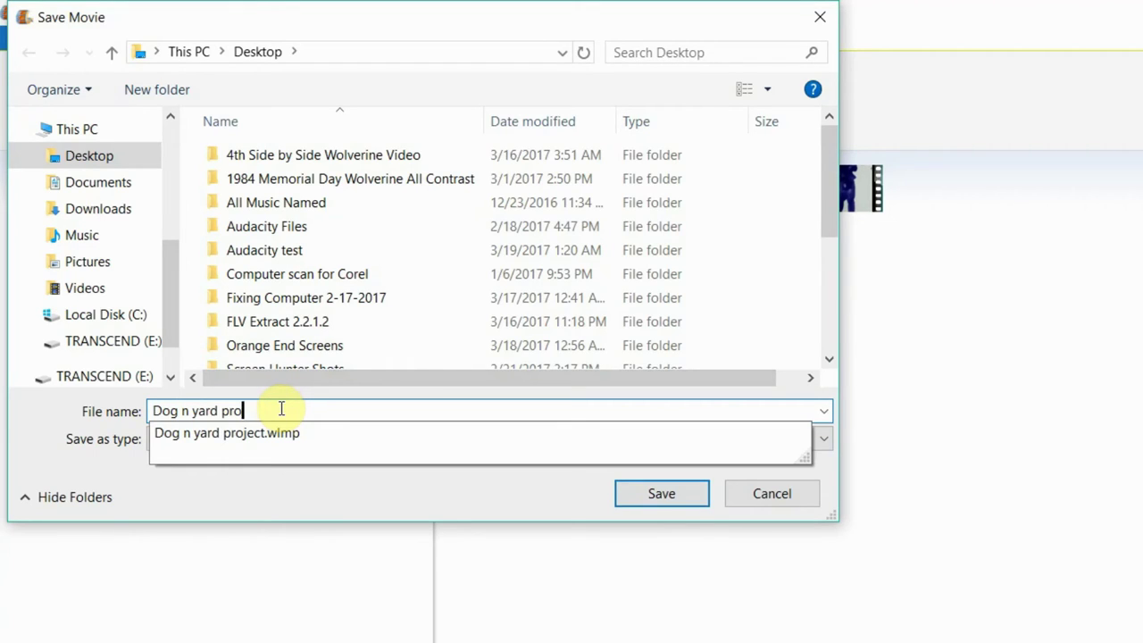
key(BackSpace)
key(BackSpace)
click(683, 499)
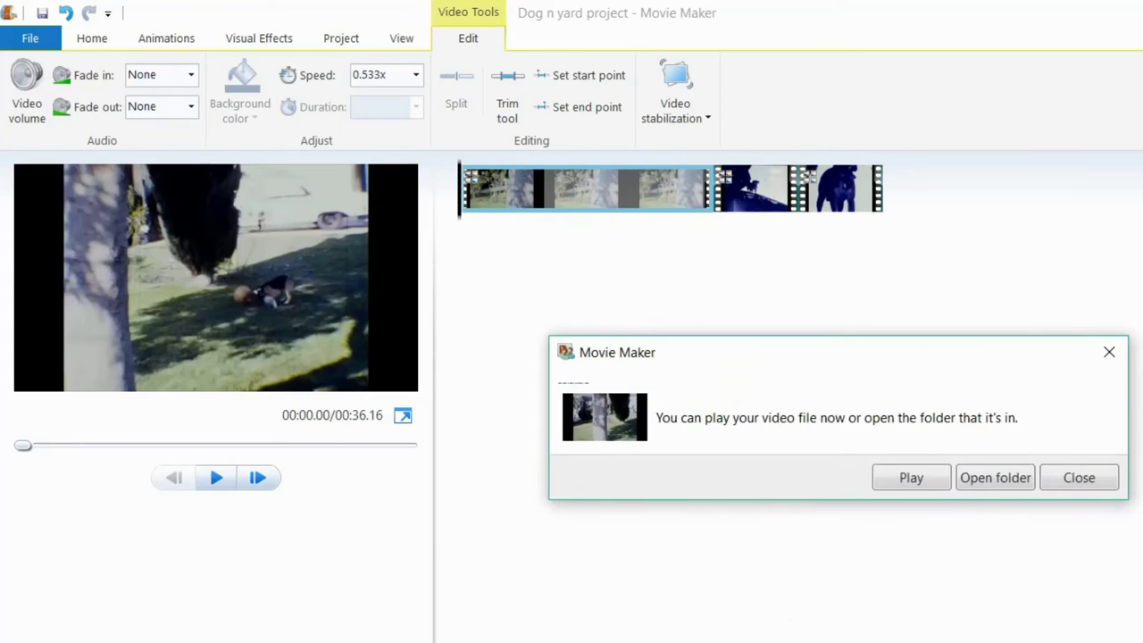
click(1088, 482)
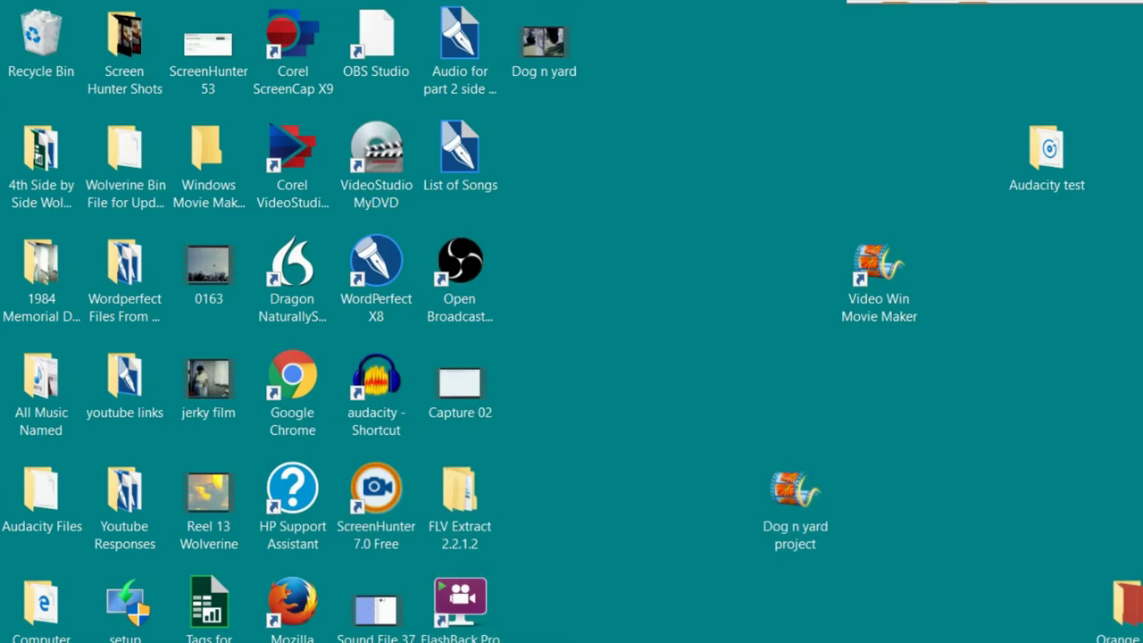
Step: Move the Dog n yard video beside the project icon and open it for playback
drag(549, 45, 988, 484)
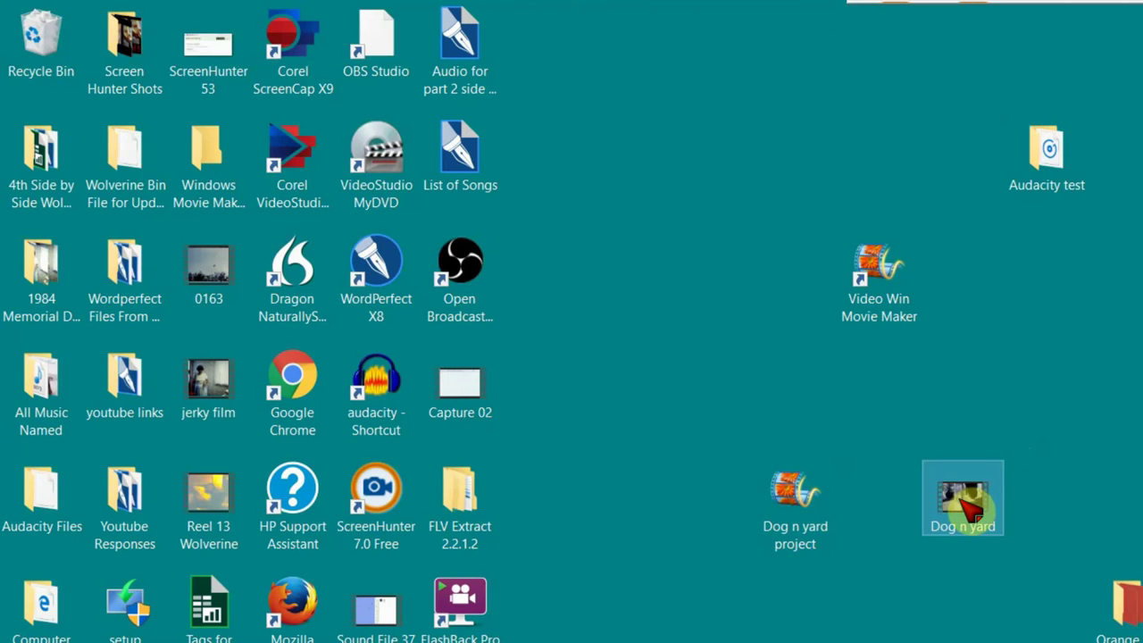
double_click(970, 509)
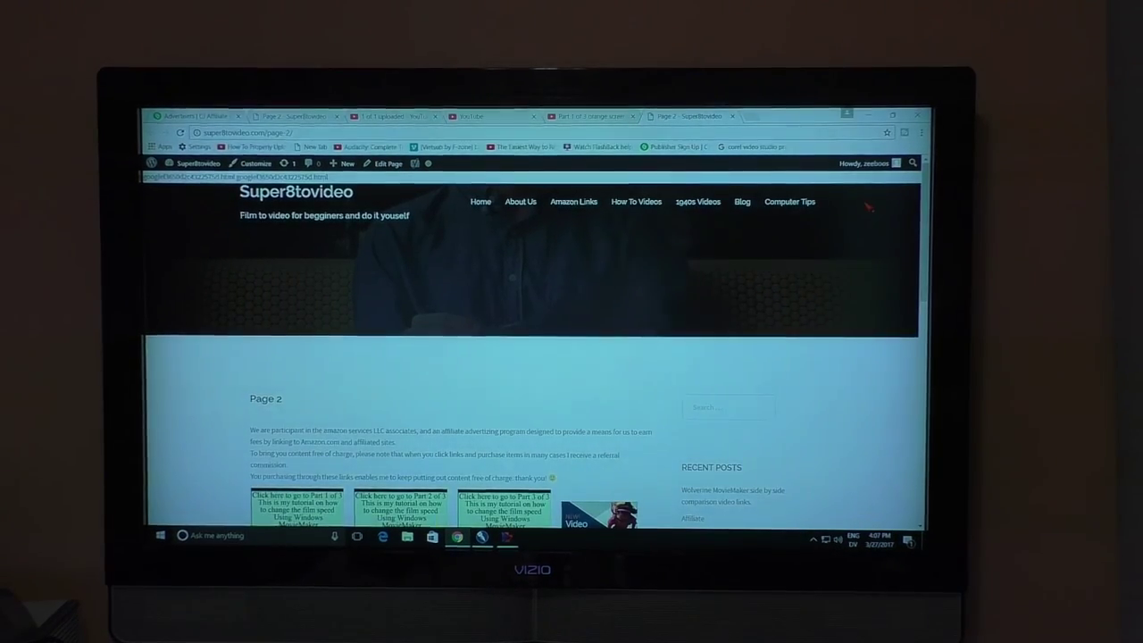
Step: Scroll Page 2 of super8tovideo.com down to show the Parts 1–3 tutorial cards and sidebar
scroll(536, 376, down, 5)
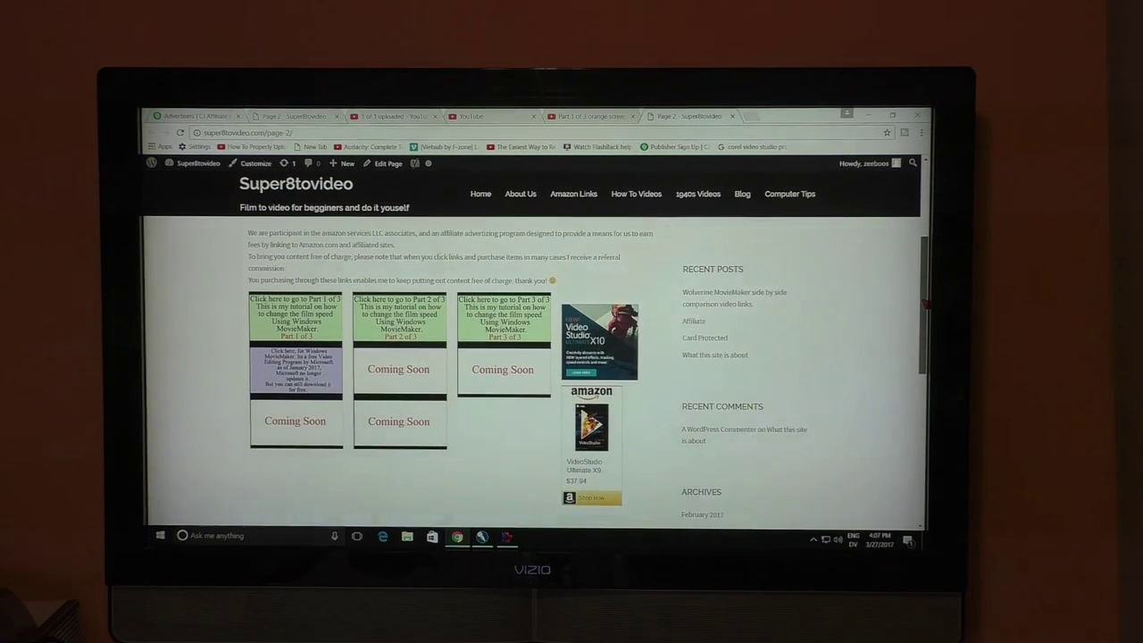